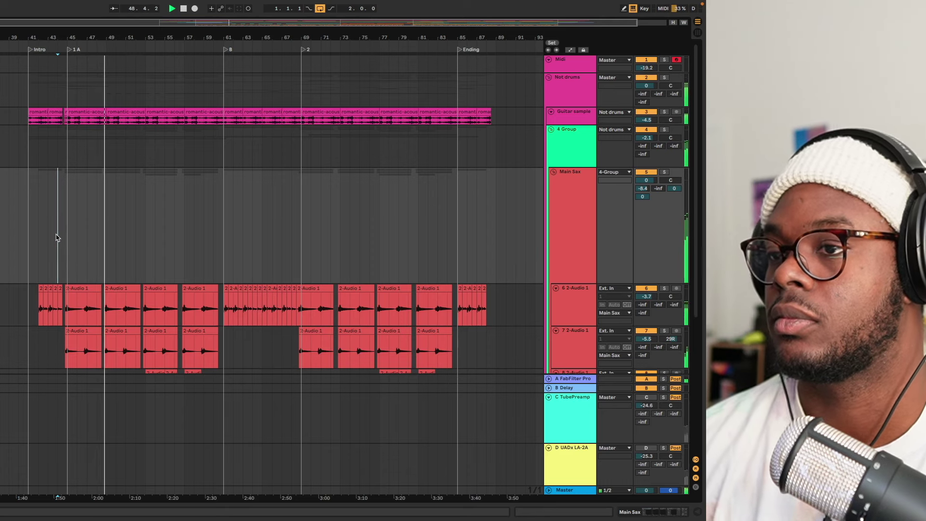
# Step: Audition the upper saxophone track (track 6) in solo, and compare it with the whole Main Sax group in solo
pyautogui.scroll(-2, 56, 238)
pyautogui.scroll(-5, 57, 237)
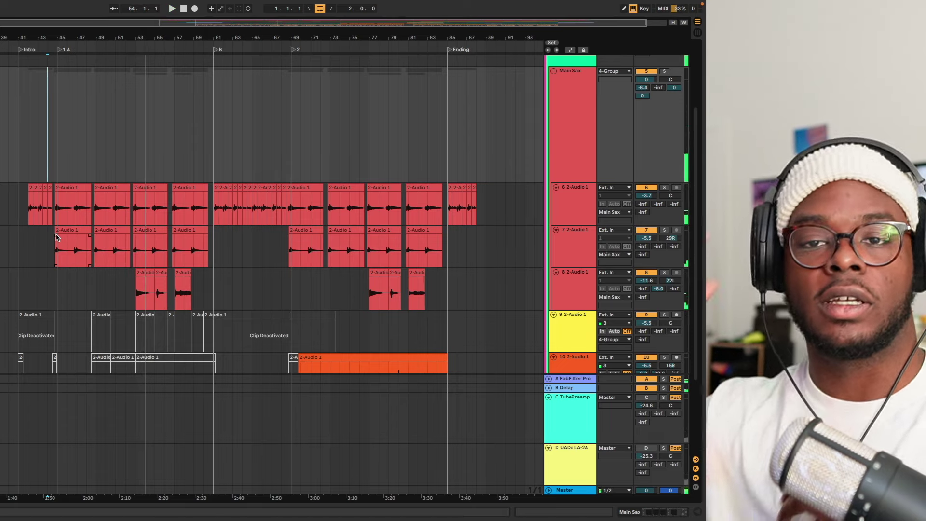
pyautogui.click(56, 237)
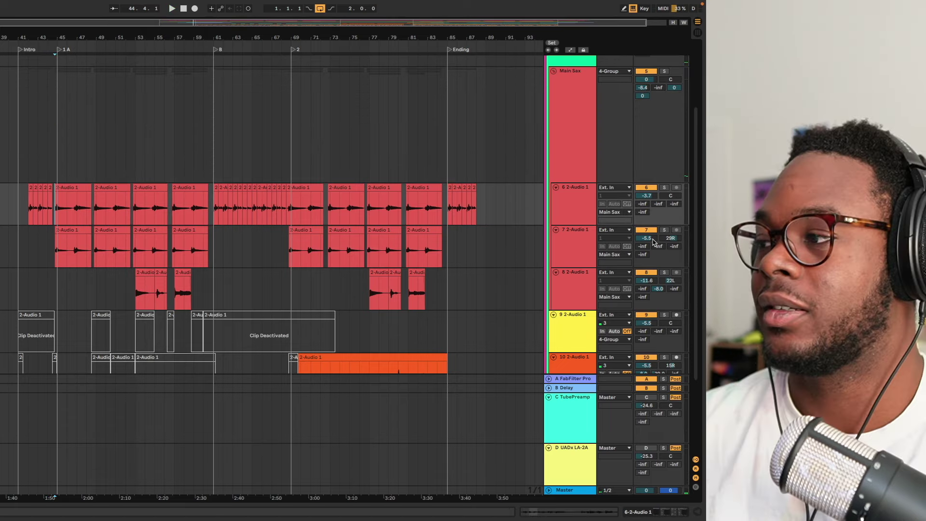
pyautogui.click(664, 187)
pyautogui.press('space')
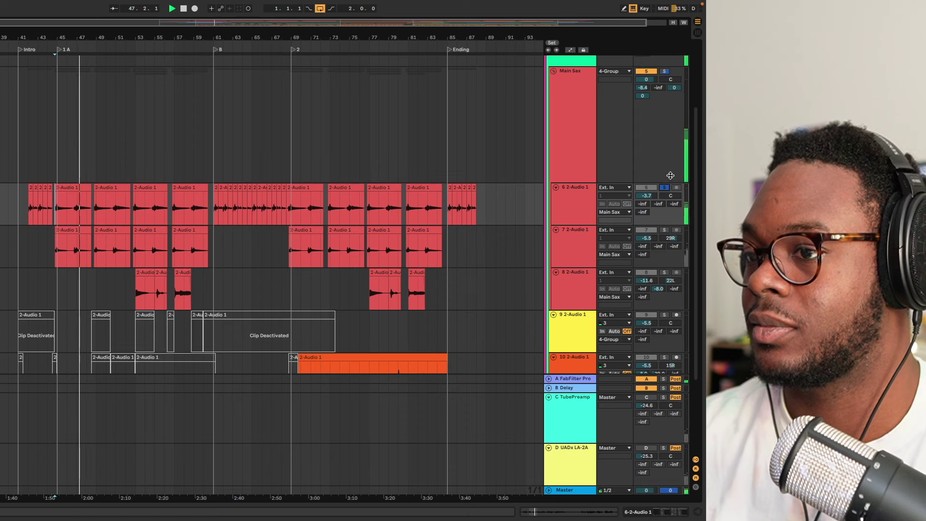
pyautogui.press('space')
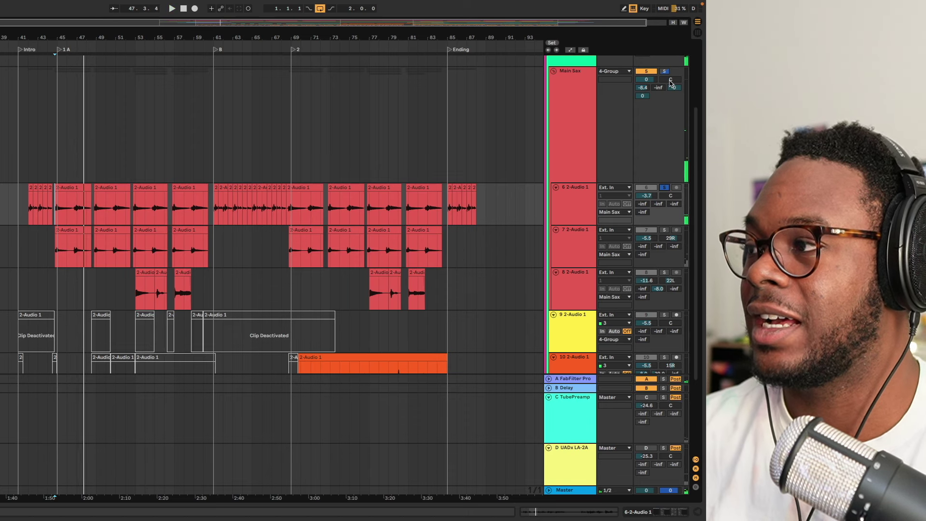
pyautogui.click(664, 72)
pyautogui.press('space')
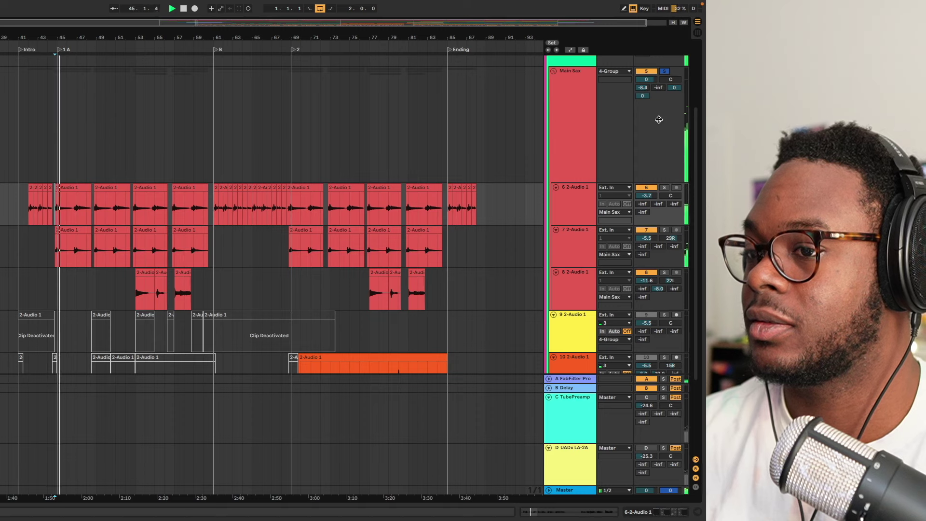
# Step: Open the TubePreamp plug-in on return C and play that return in solo at a level of 0
pyautogui.scroll(5, 79, 209)
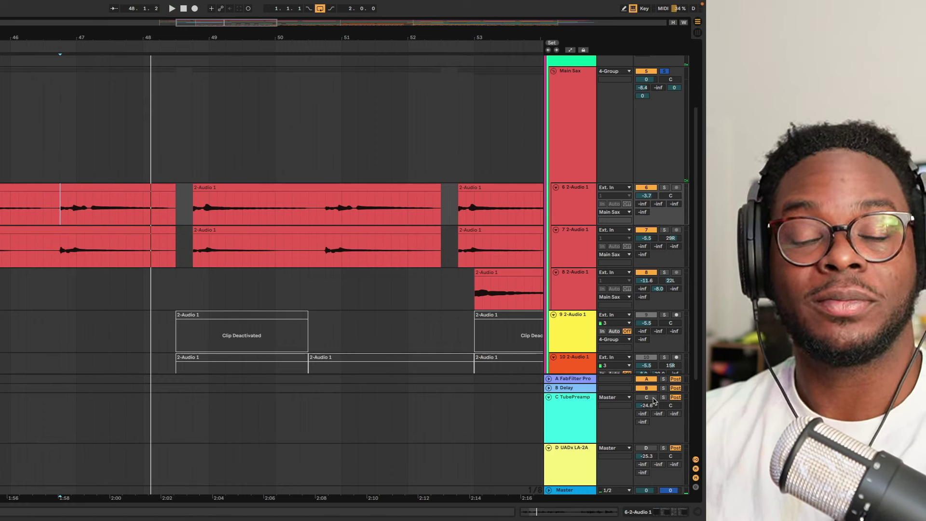
pyautogui.doubleClick(576, 439)
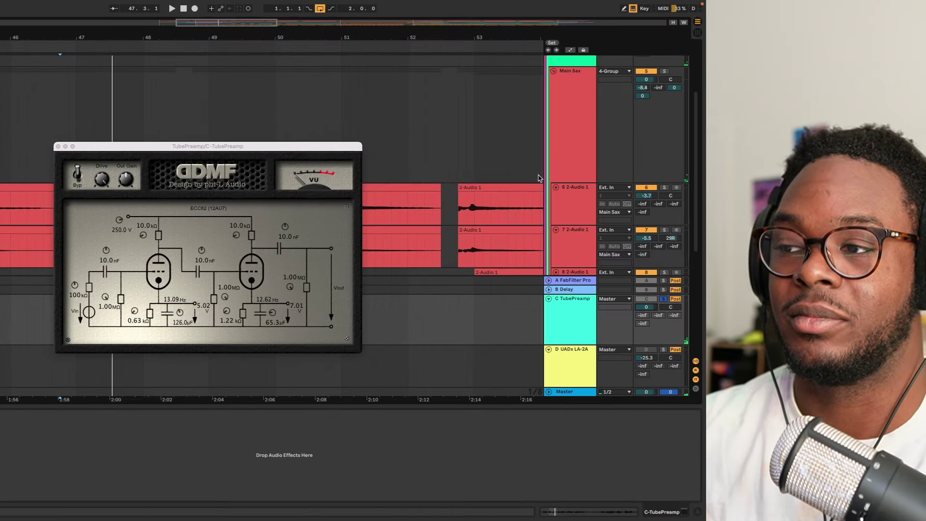
pyautogui.press('space')
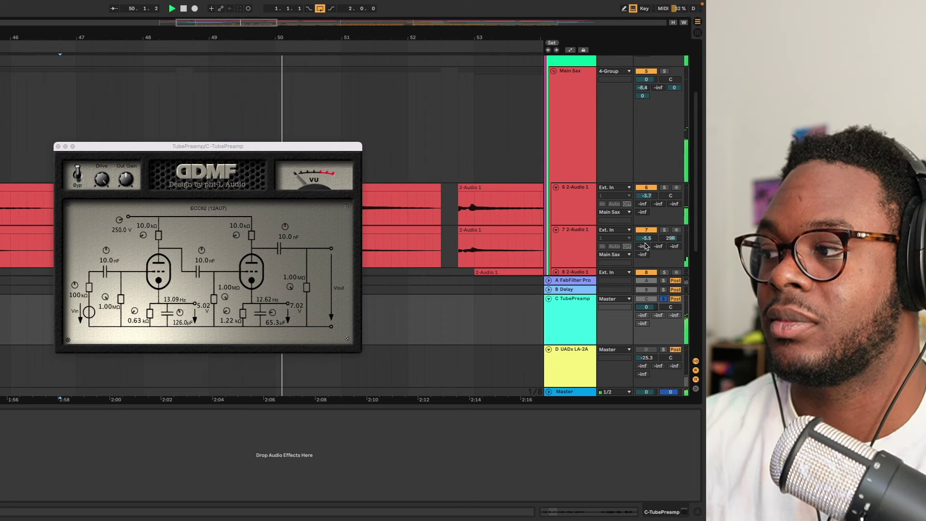
# Step: Solo saxophone track 6 and play it to compare it without and with the TubePreamp return
pyautogui.scroll(2, 597, 249)
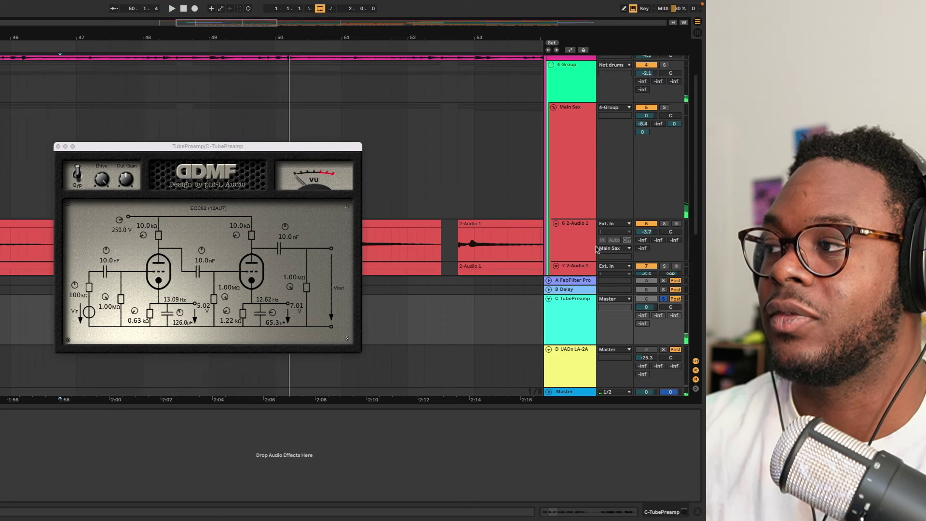
pyautogui.click(664, 224)
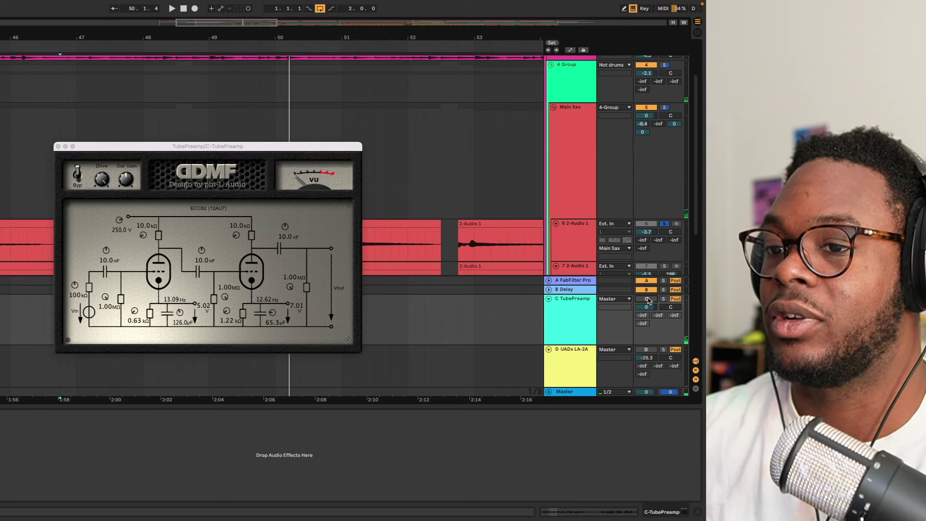
pyautogui.press('space')
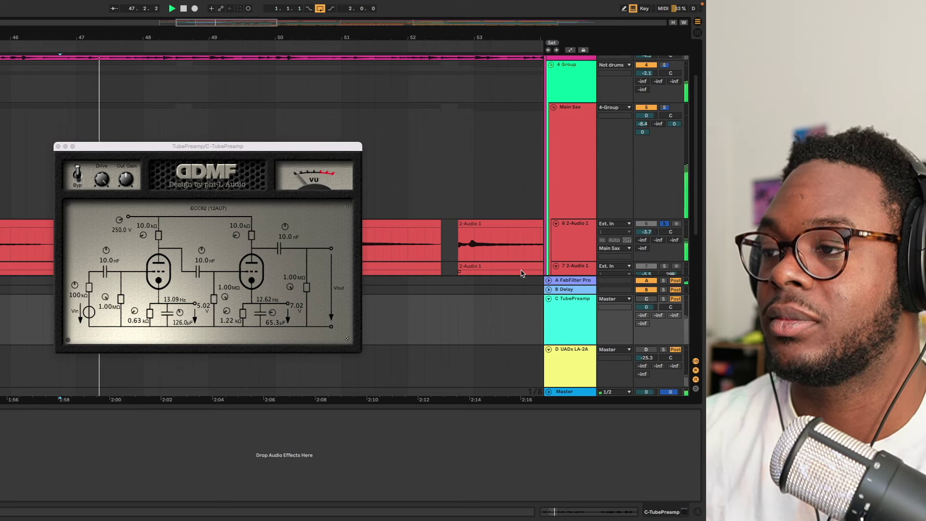
# Step: Solo the Main Sax group with the TubePreamp return active and lower that return's level to -11.7
pyautogui.click(664, 108)
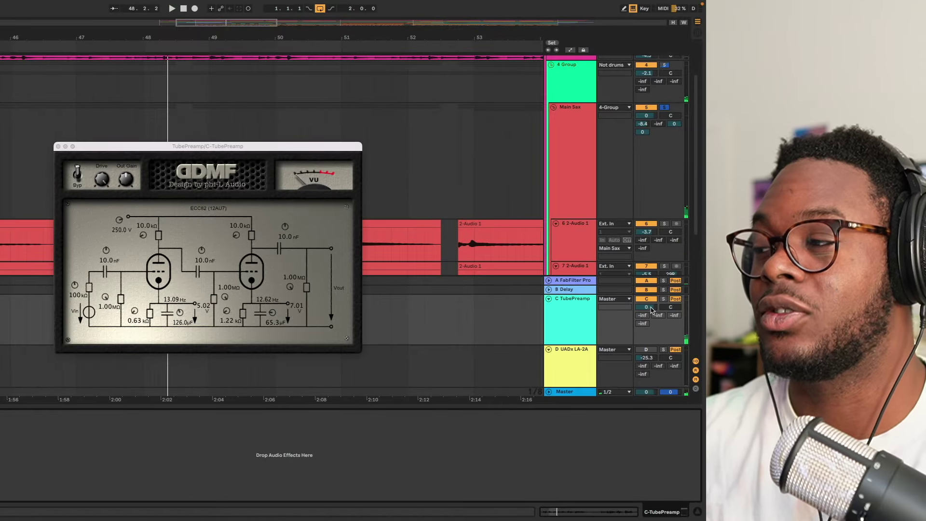
pyautogui.moveTo(651, 310); pyautogui.dragTo(651, 347)
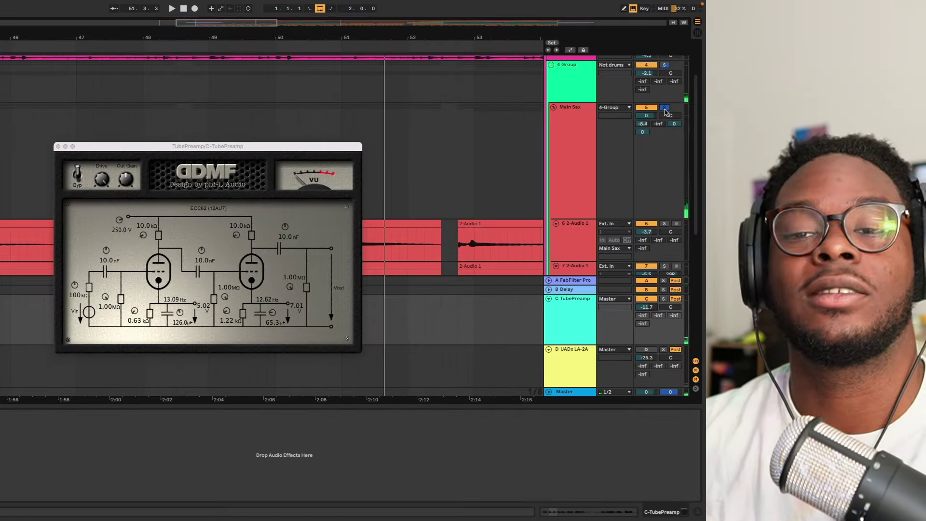
pyautogui.click(102, 182)
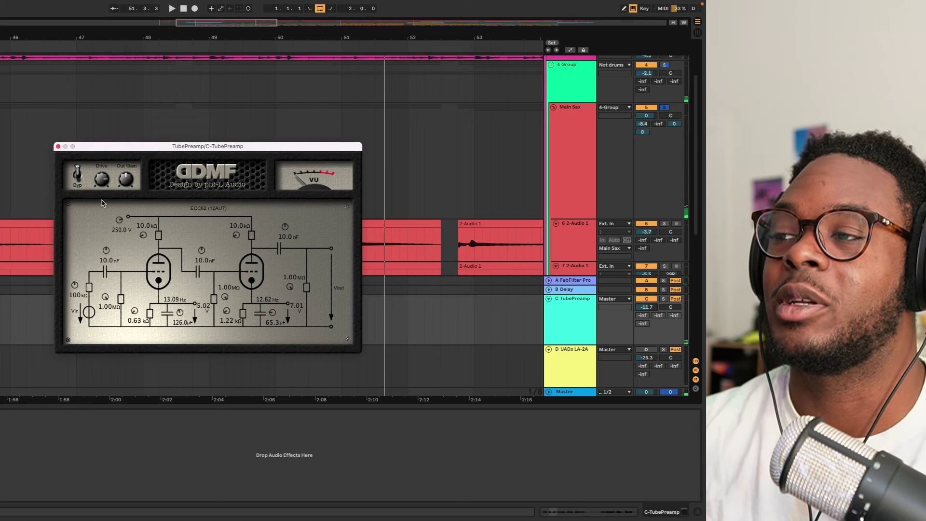
# Step: Unsolo Main Sax, set the TubePreamp return's level to -18.9 against the full mix, and close the plug-in window
pyautogui.click(664, 107)
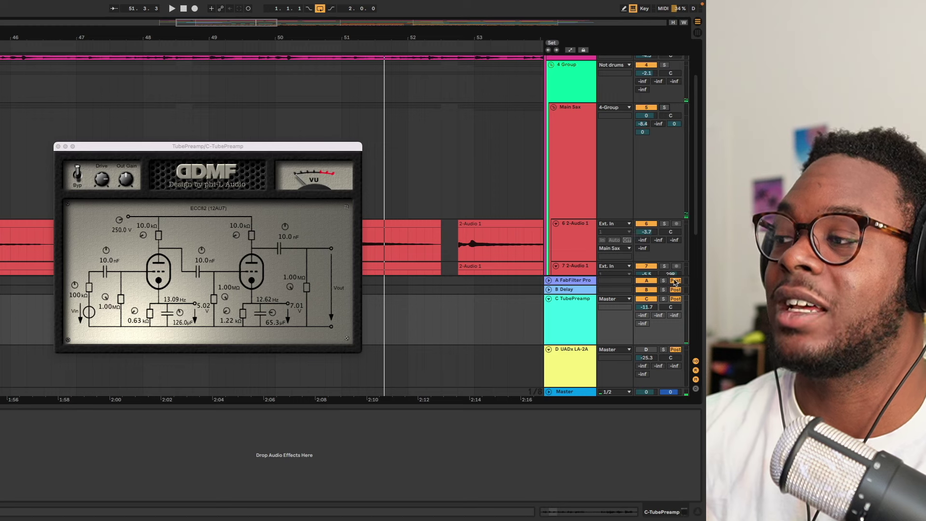
pyautogui.moveTo(646, 307); pyautogui.dragTo(649, 311)
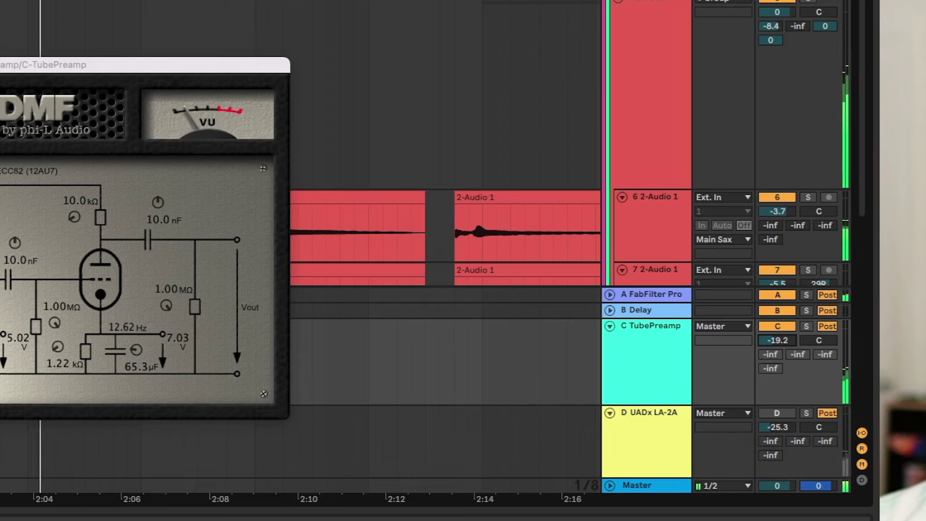
pyautogui.moveTo(781, 349); pyautogui.dragTo(781, 346)
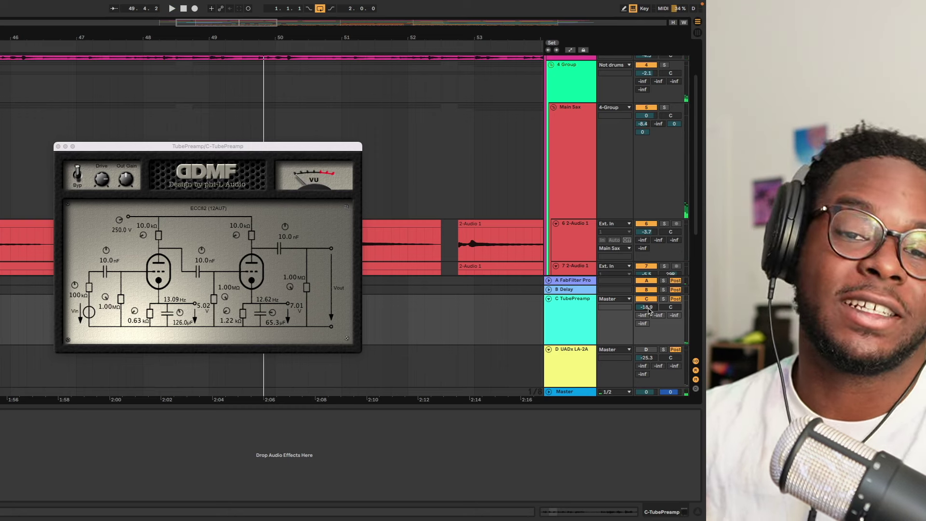
pyautogui.click(152, 190)
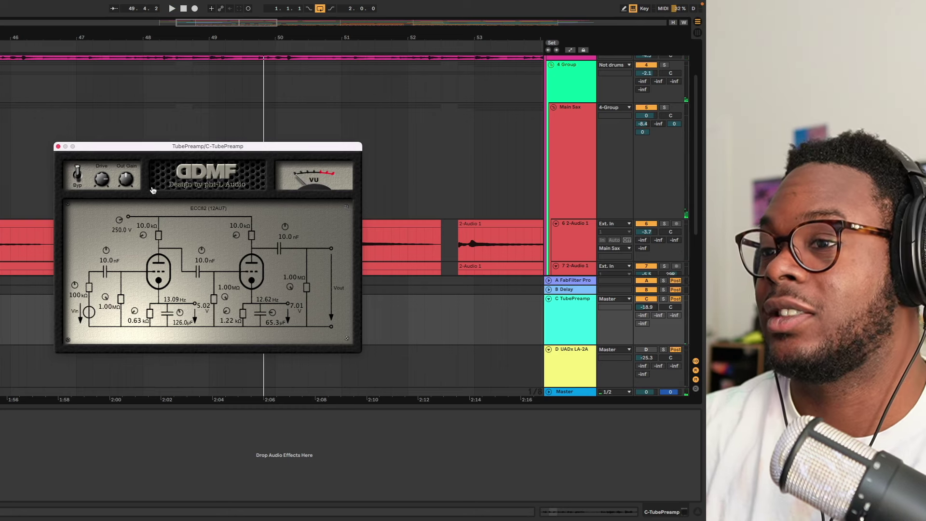
pyautogui.click(58, 146)
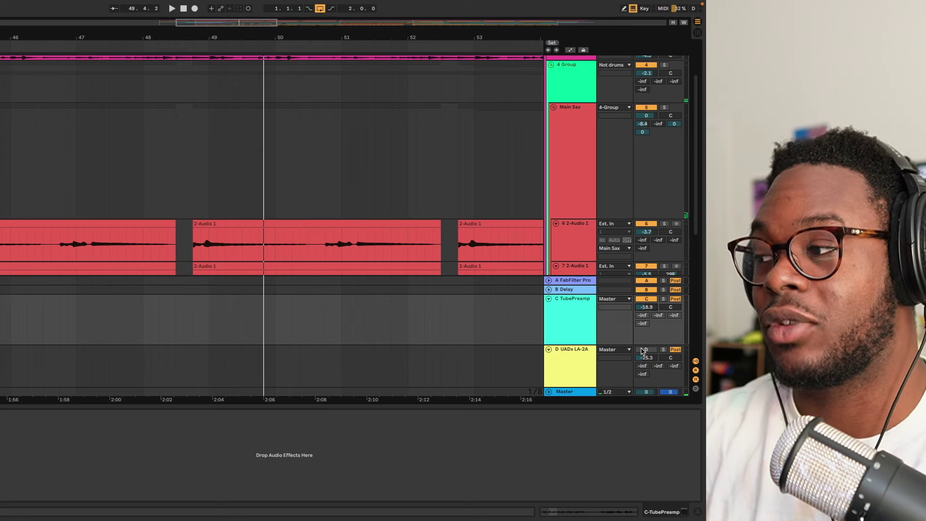
# Step: Activate return D, open its UADx LA-2A compressor, and audition the return in solo at a level of 0
pyautogui.click(567, 359)
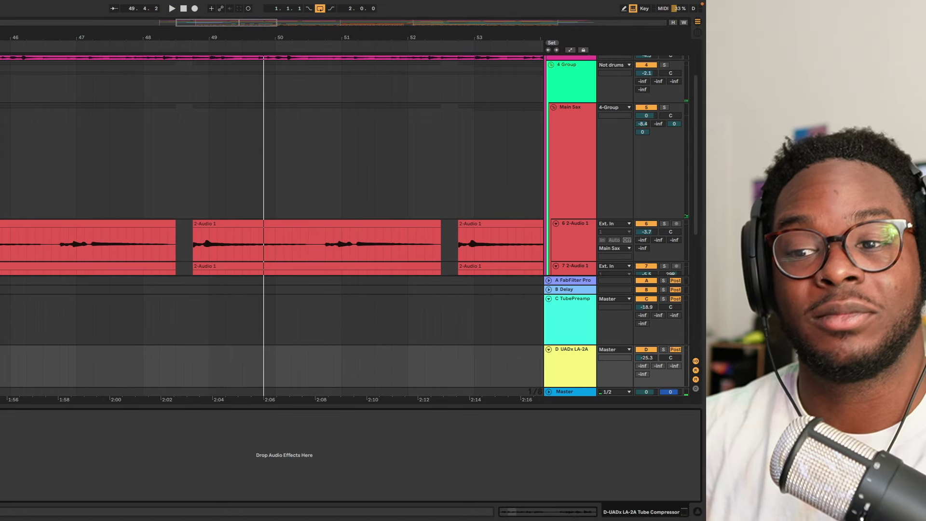
pyautogui.press('super+alt+p')
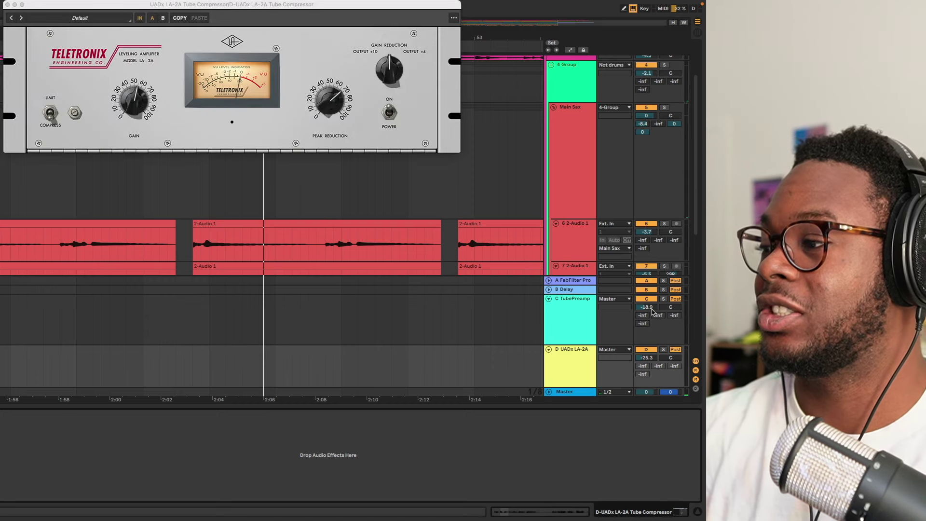
pyautogui.click(649, 358)
pyautogui.press('Delete')
pyautogui.click(664, 350)
pyautogui.press('space')
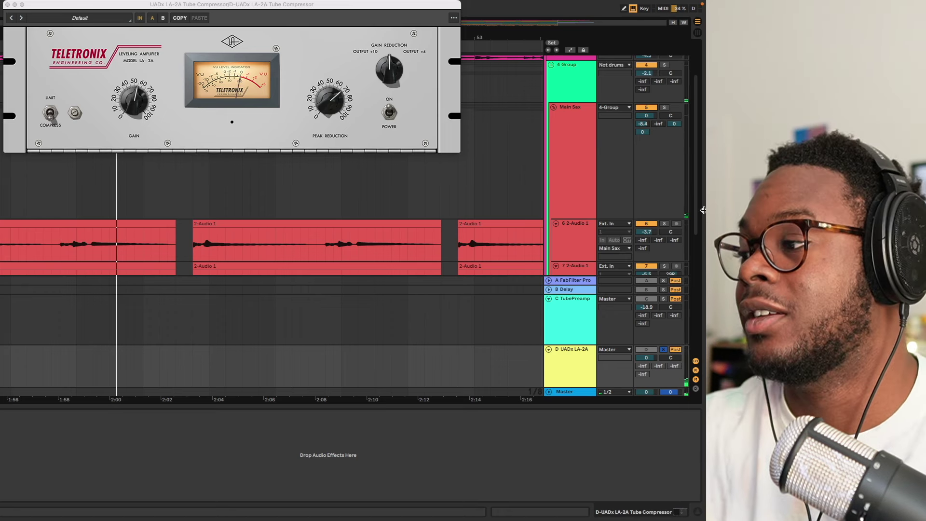
# Step: Set the UADx LA-2A return's level to -24.8, judging it on Main Sax in solo and in the full mix
pyautogui.click(51, 241)
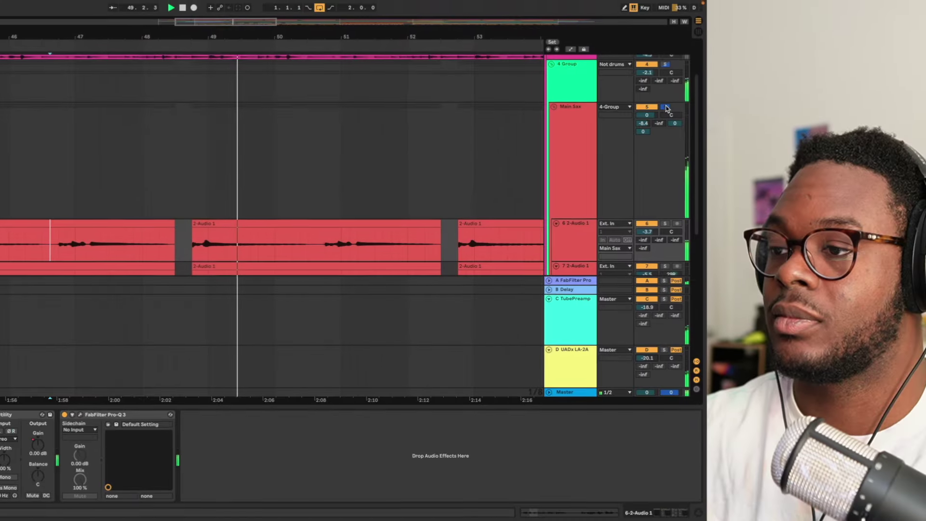
pyautogui.click(665, 107)
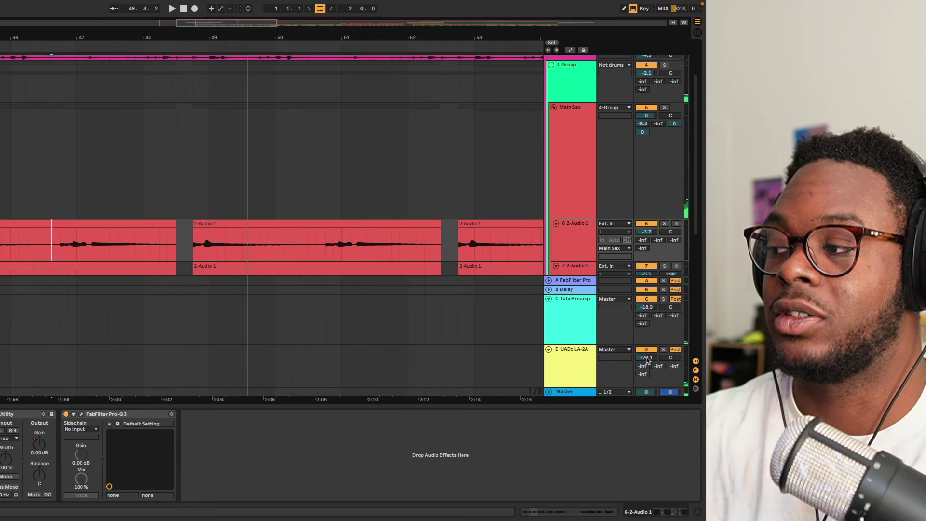
pyautogui.press('space')
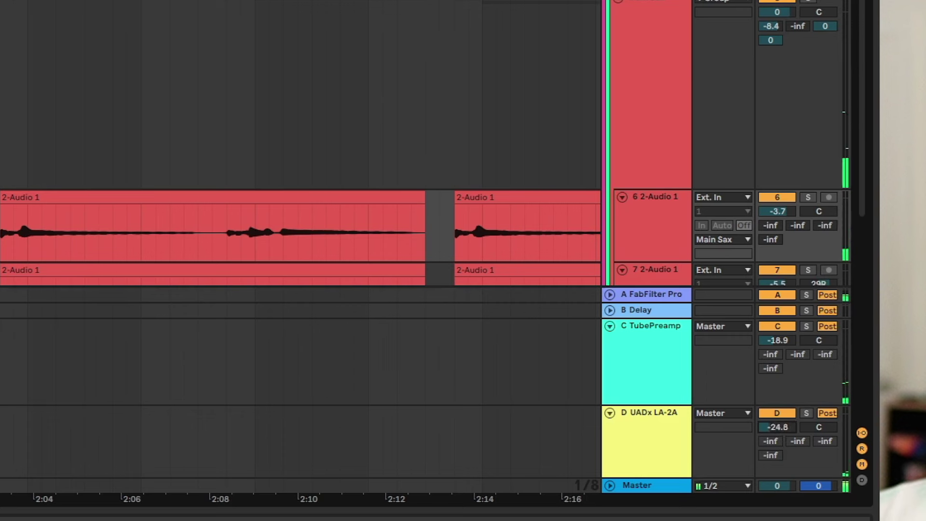
pyautogui.press('space')
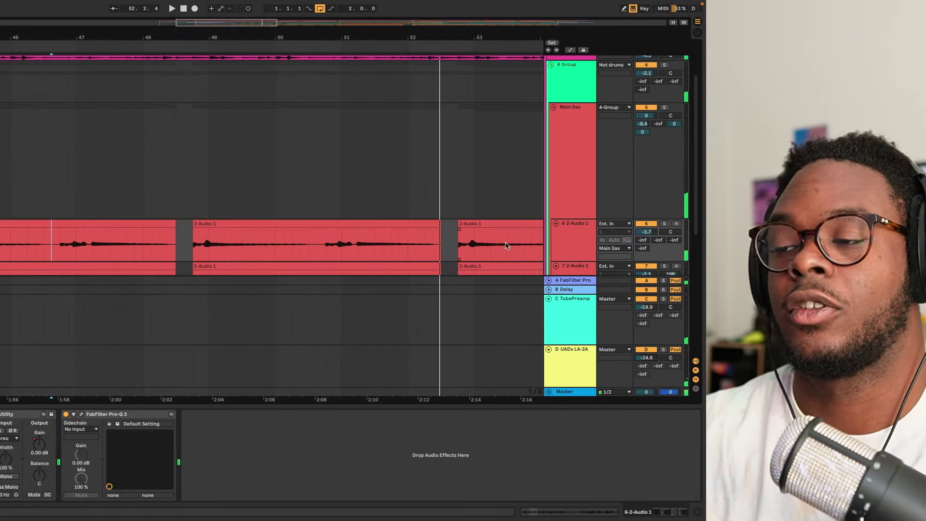
# Step: Hide the device view and fold the 4 Group so the whole arrangement is in view
pyautogui.press('w')
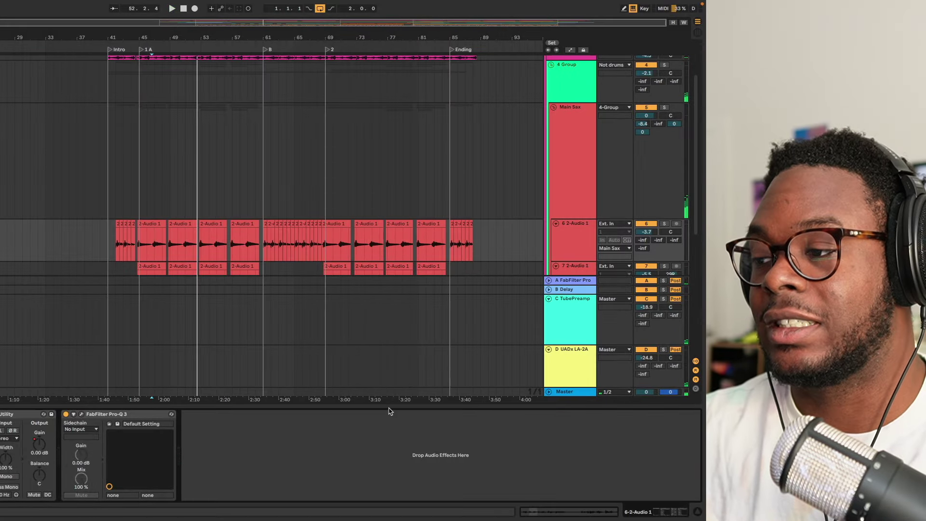
pyautogui.moveTo(390, 411); pyautogui.dragTo(390, 504)
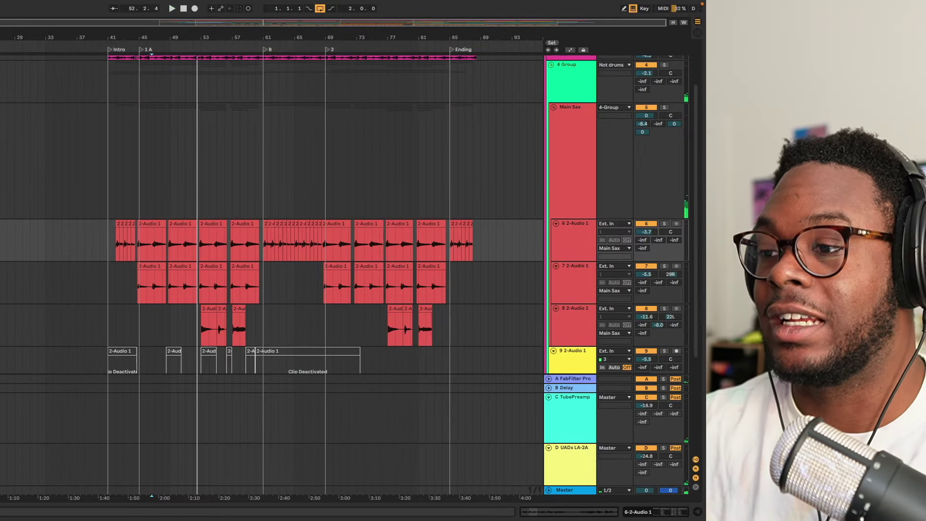
pyautogui.click(552, 66)
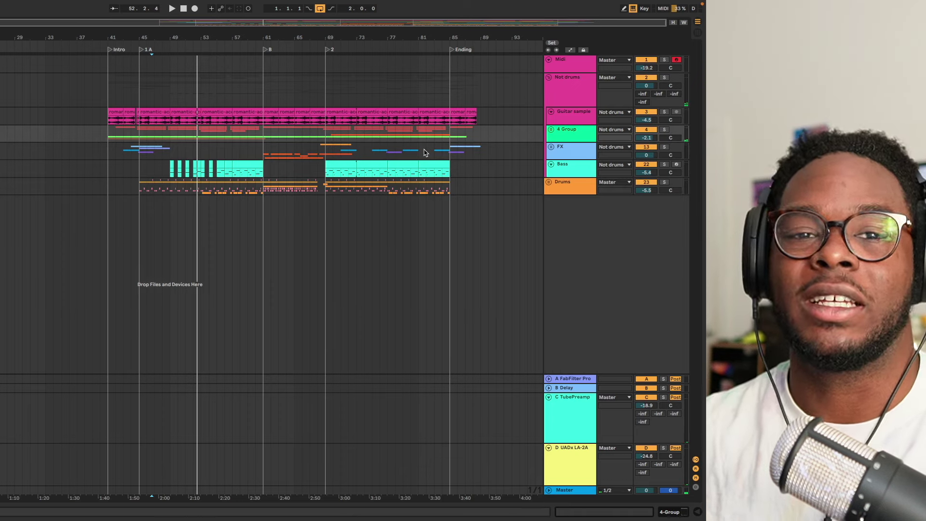
# Step: Set the Guitar sample track's TubePreamp send to -20.6, auditioning it in solo and in the mix, and fold the track
pyautogui.click(579, 118)
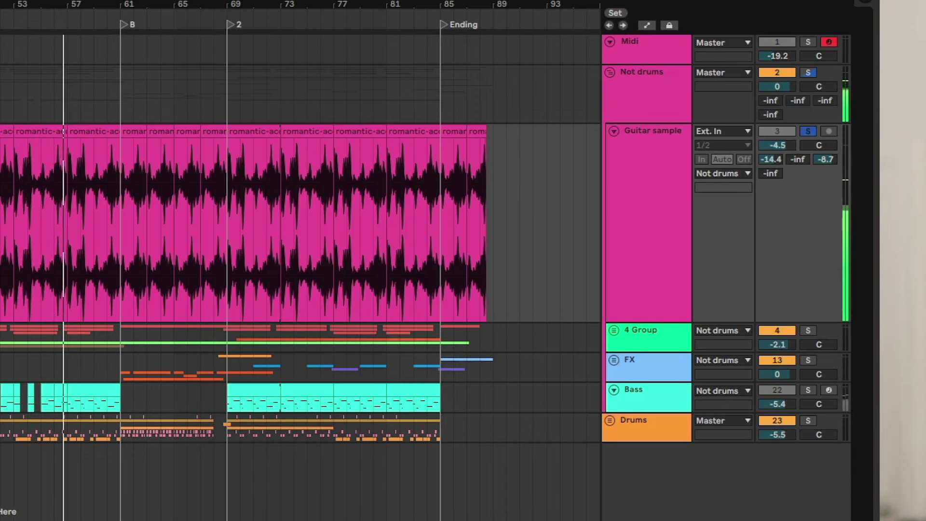
pyautogui.press('space')
pyautogui.click(808, 132)
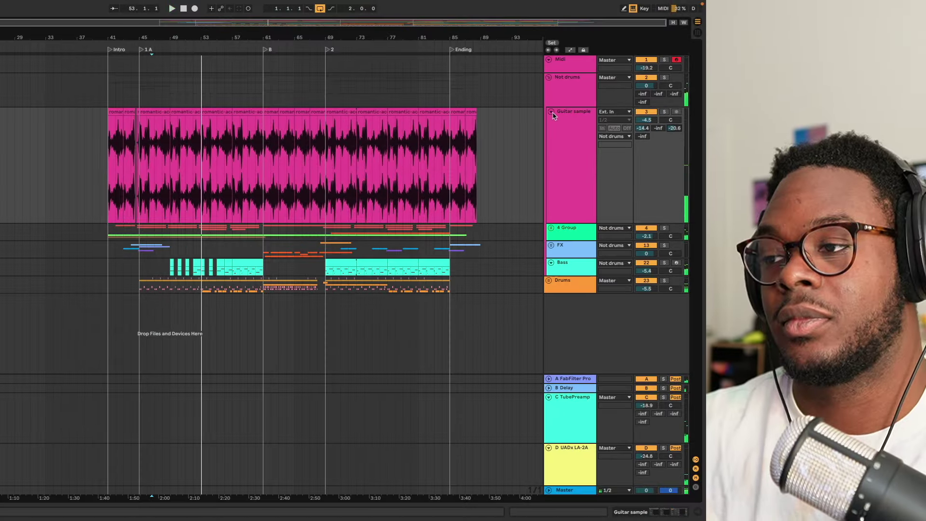
pyautogui.click(550, 112)
# Step: Unfold the Bass track, solo it, and play its clip at bar 57
pyautogui.click(548, 173)
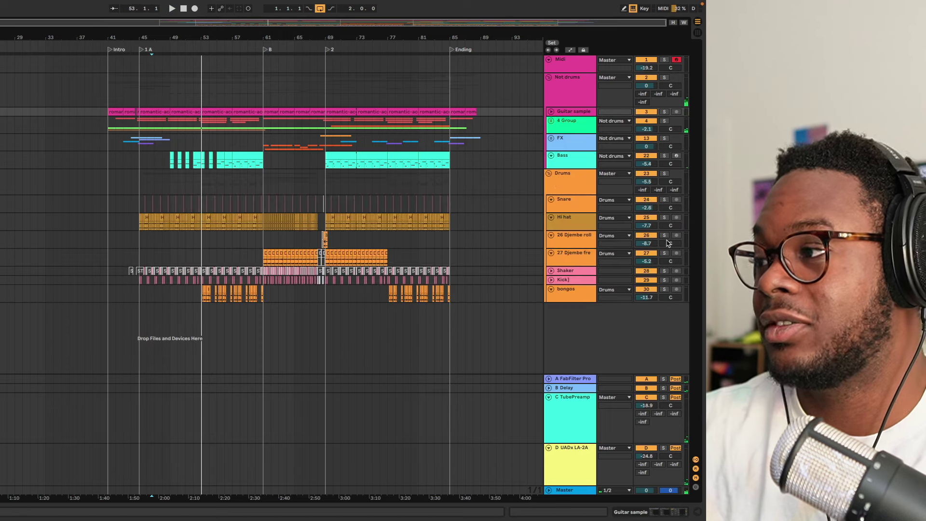
pyautogui.click(548, 173)
pyautogui.click(551, 155)
pyautogui.click(664, 155)
pyautogui.press('space')
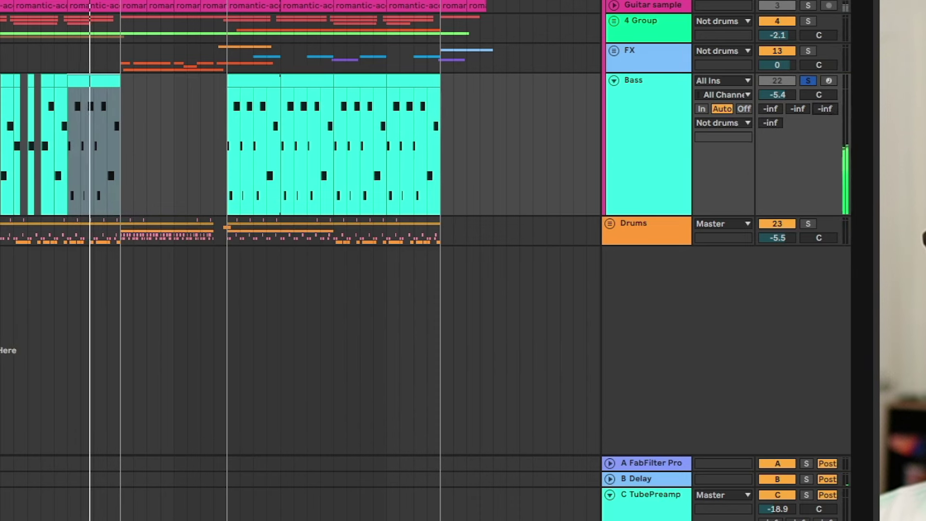
# Step: Unsolo the Bass track and set its TubePreamp send to -22.8 and its LA-2A send to -inf
pyautogui.moveTo(825, 110); pyautogui.dragTo(825, 87)
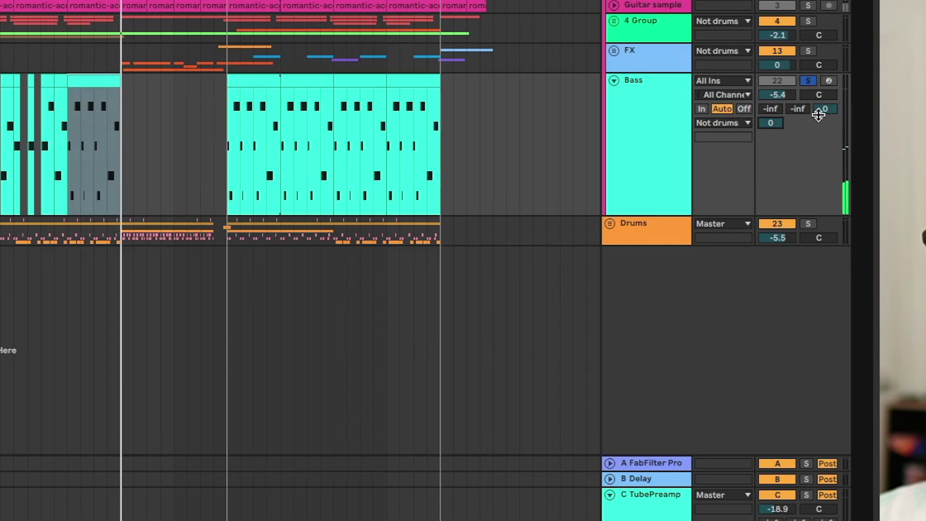
pyautogui.moveTo(822, 116); pyautogui.dragTo(821, 125)
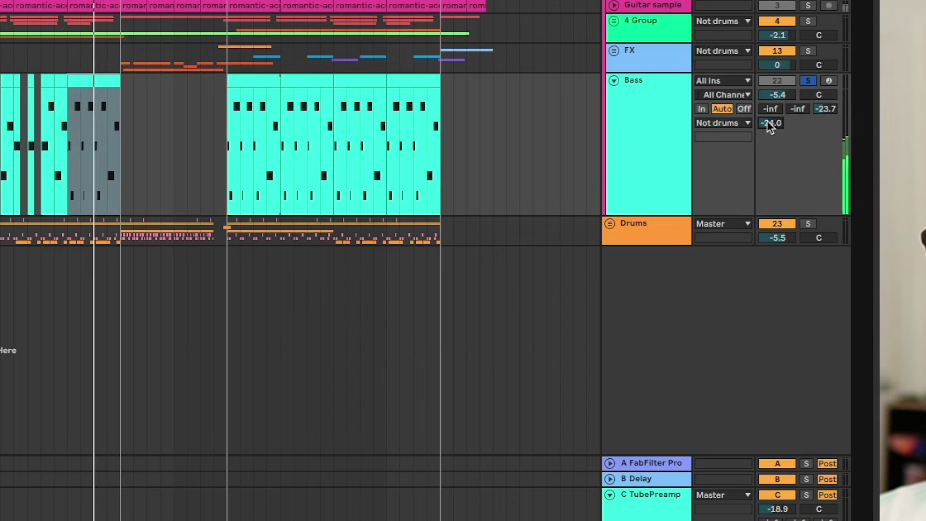
pyautogui.click(809, 81)
pyautogui.moveTo(767, 126); pyautogui.dragTo(766, 159)
pyautogui.moveTo(820, 110)
pyautogui.mouseDown()
pyautogui.moveTo(820, 131)
pyautogui.moveTo(819, 94)
pyautogui.mouseUp()
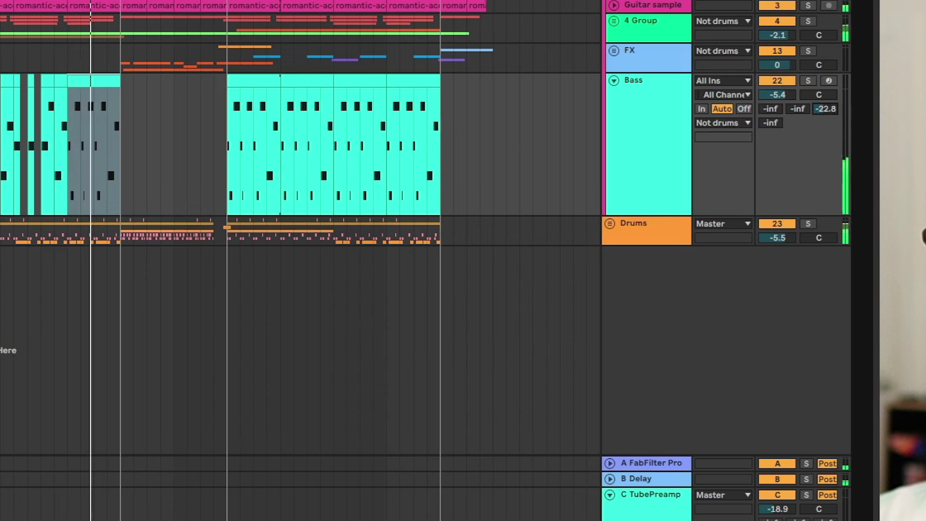